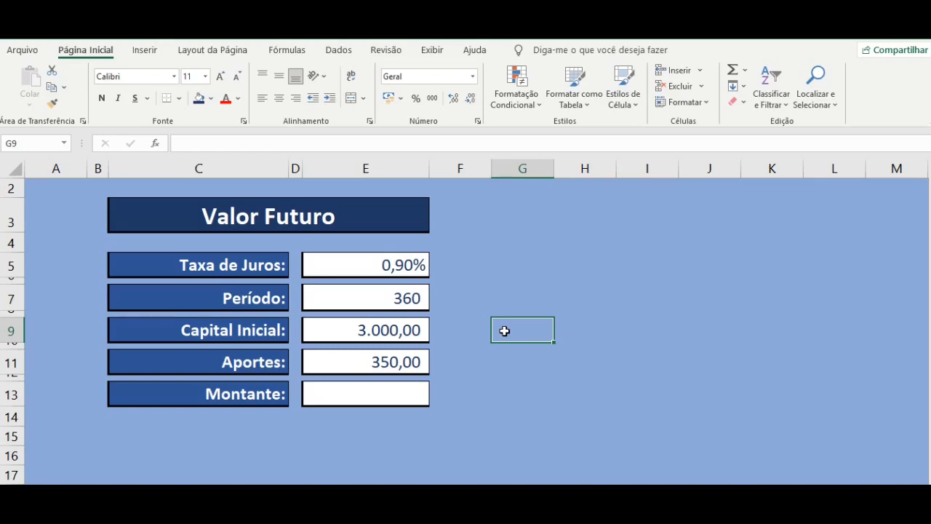
Start a VF formula in the Montante cell E13, using E5 as the rate and E7 as the number of periods
{"action": "left_click", "coordinate": [418, 397]}
{"action": "type", "text": "="}
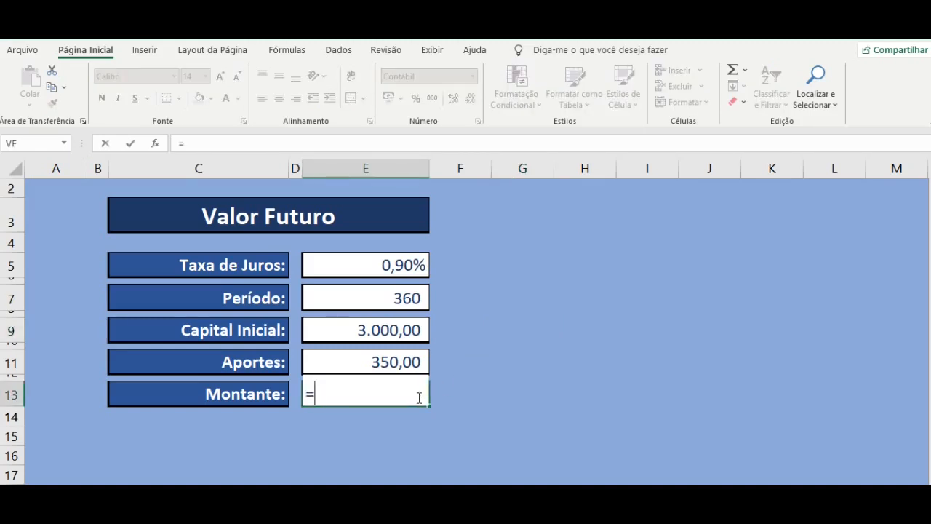
{"action": "type", "text": "v"}
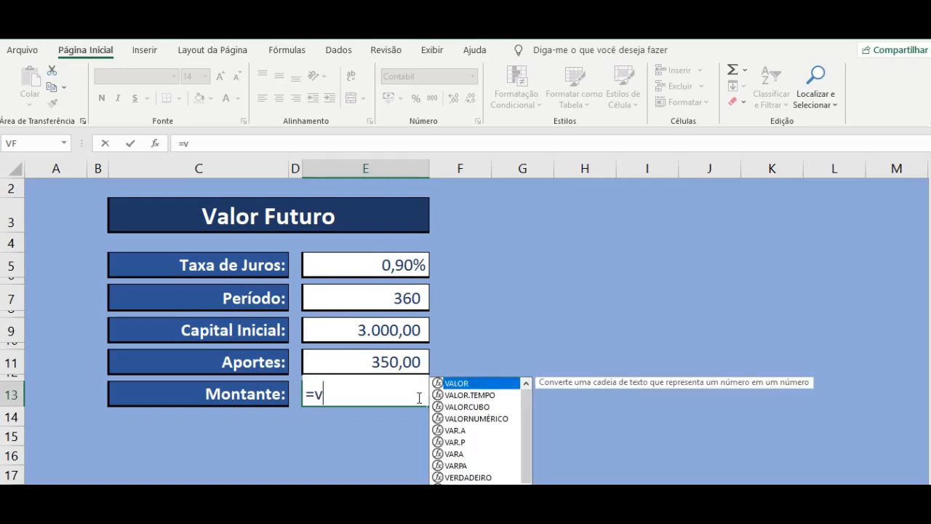
{"action": "type", "text": "f"}
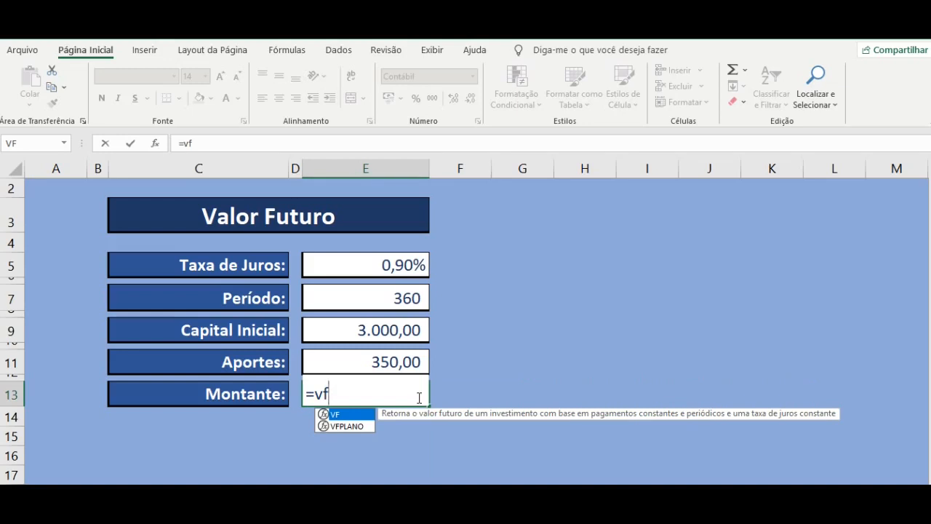
{"action": "key", "text": "Tab"}
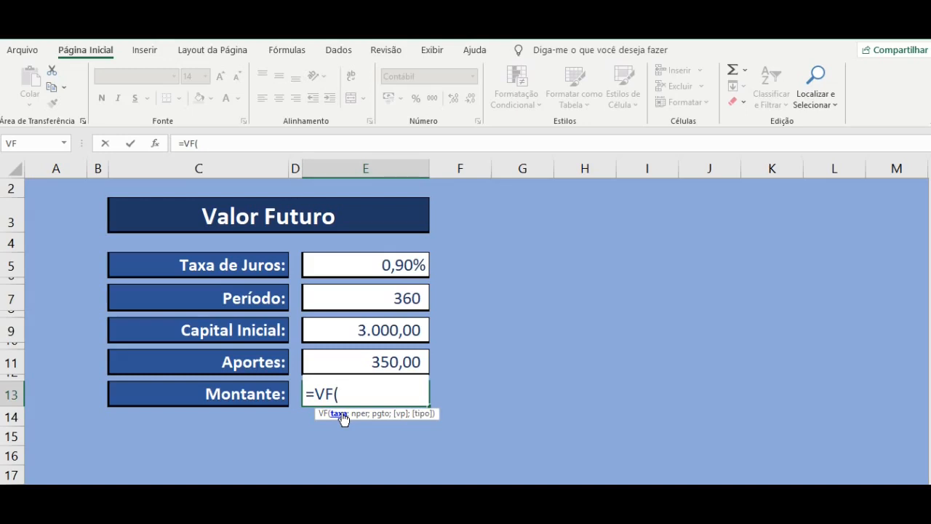
{"action": "left_click", "coordinate": [384, 264]}
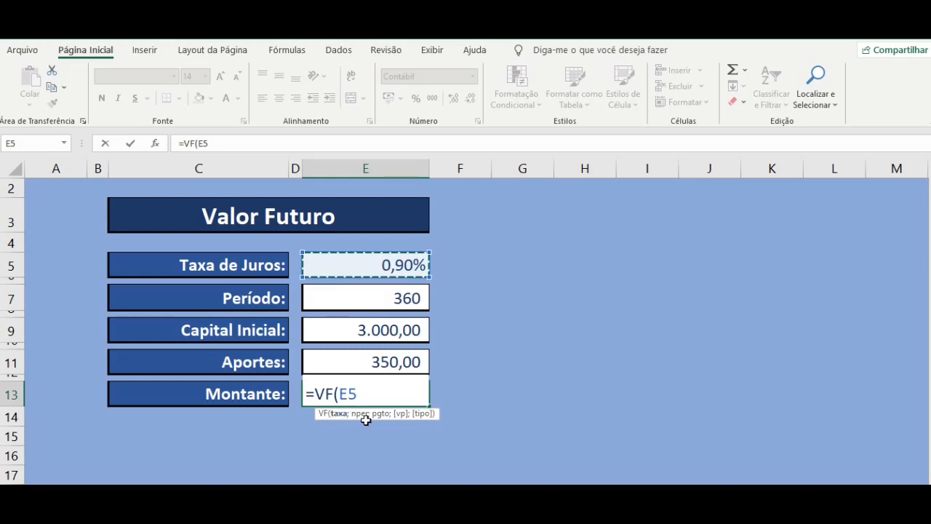
{"action": "type", "text": ";"}
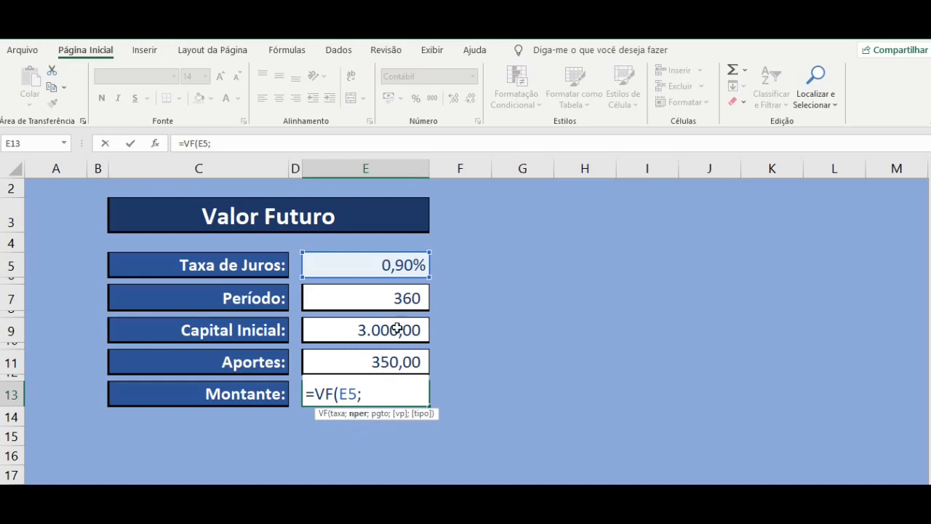
{"action": "left_click", "coordinate": [408, 297]}
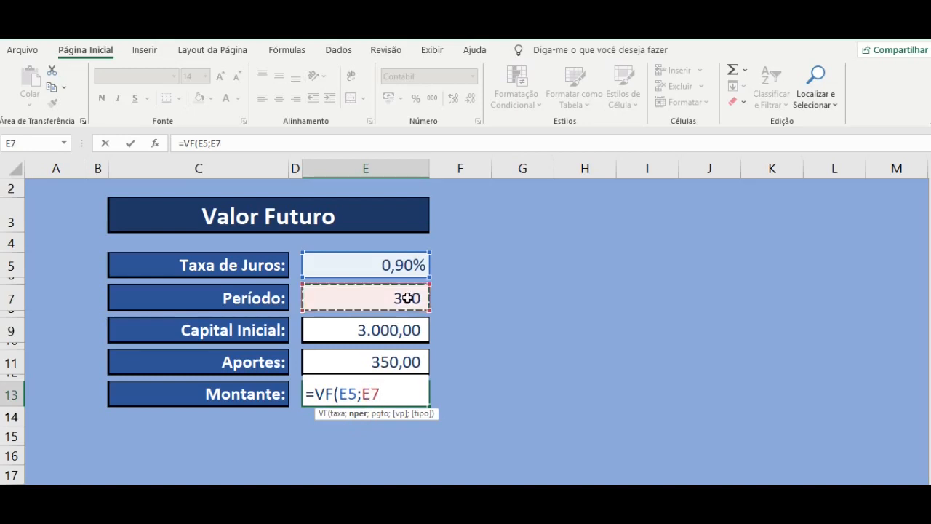
{"action": "type", "text": ";"}
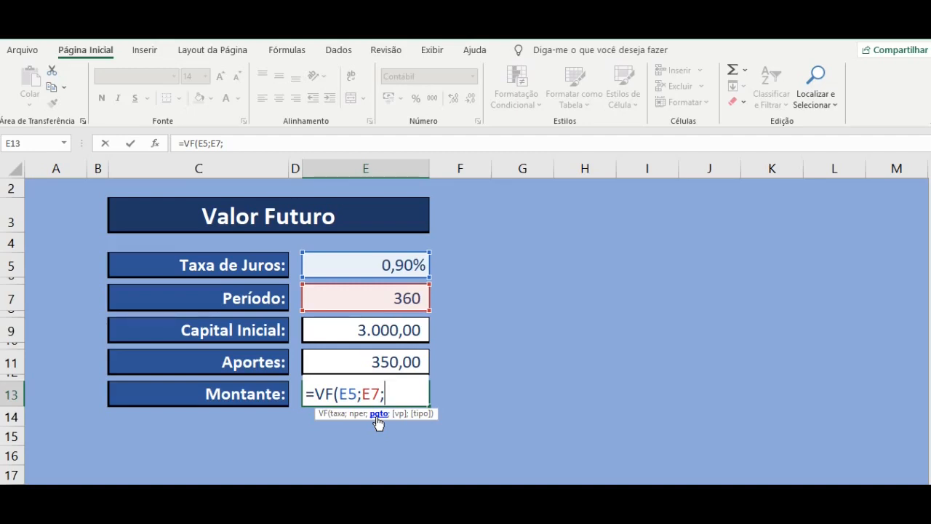
Complete the VF formula with E11 as the payment and E9 as the present value, leaving out the payment type
{"action": "left_click", "coordinate": [402, 363]}
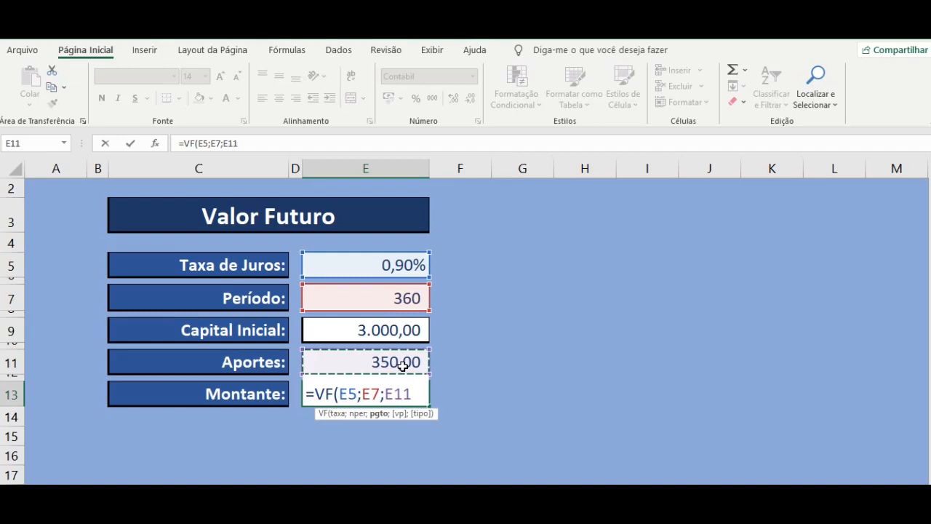
{"action": "type", "text": ";"}
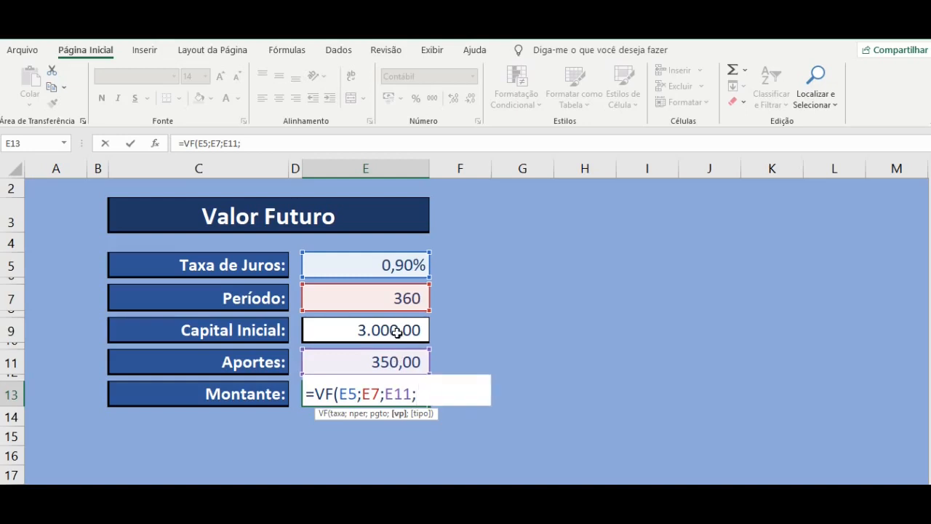
{"action": "left_click", "coordinate": [396, 332]}
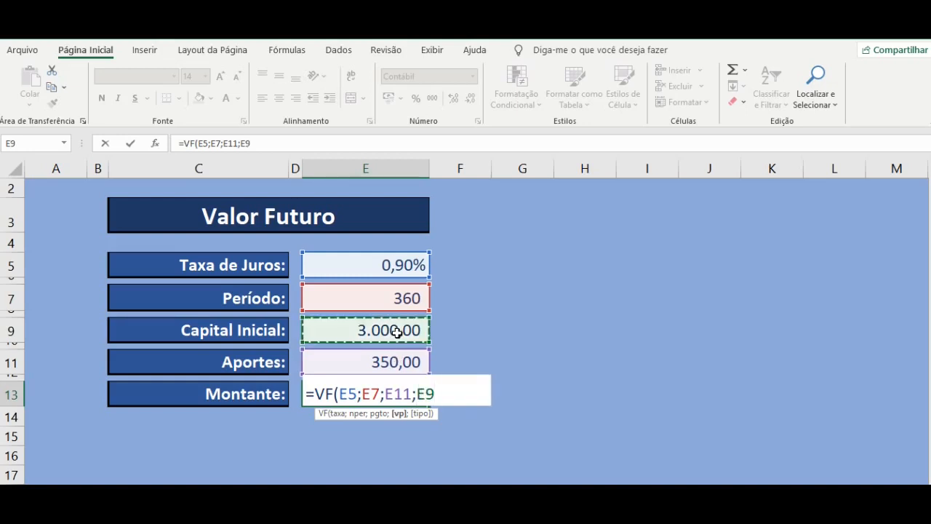
{"action": "type", "text": ";"}
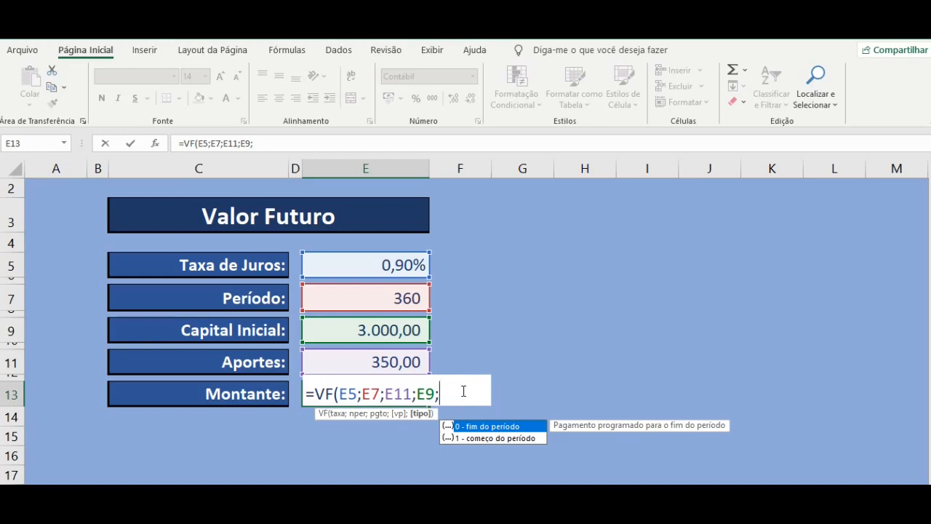
{"action": "key", "text": "BackSpace"}
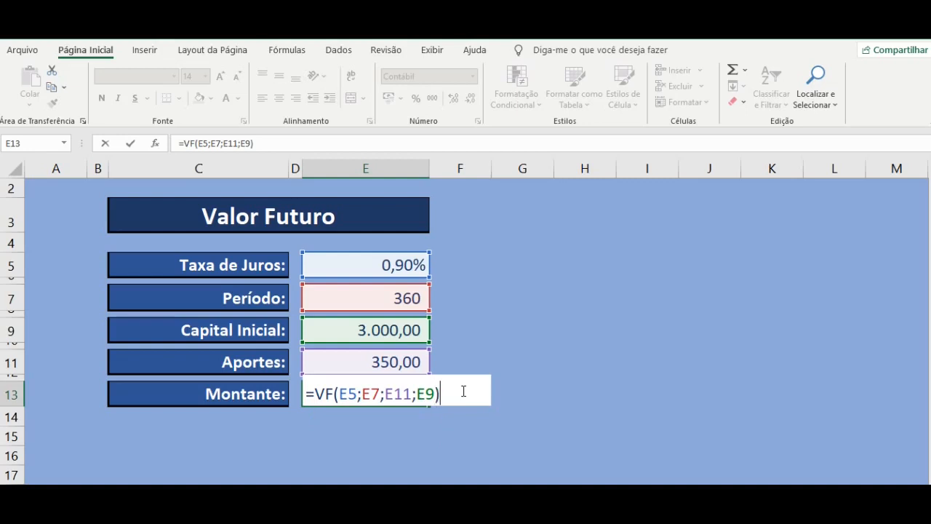
{"action": "type", "text": ")"}
{"action": "key", "text": "Return"}
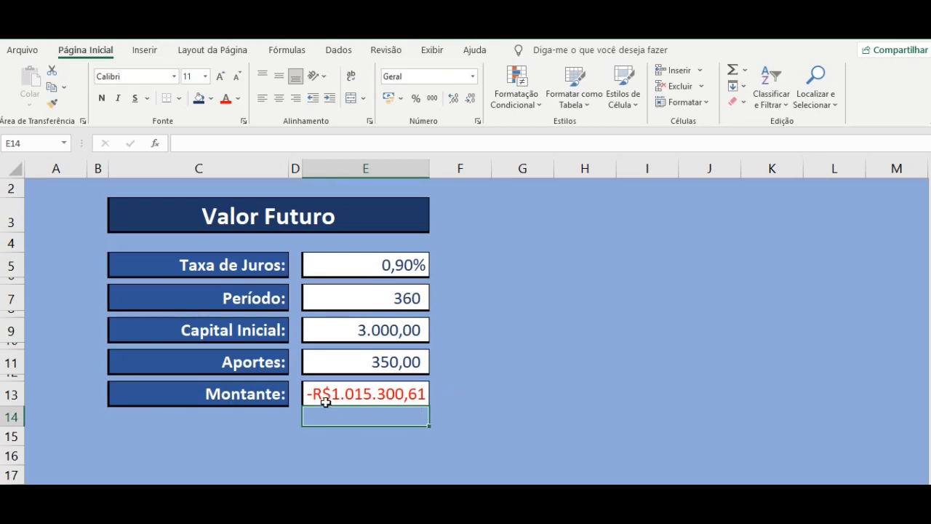
Make both cash outflows negative by setting Capital Inicial to -3000 and Aportes to -350
{"action": "left_click", "coordinate": [323, 330]}
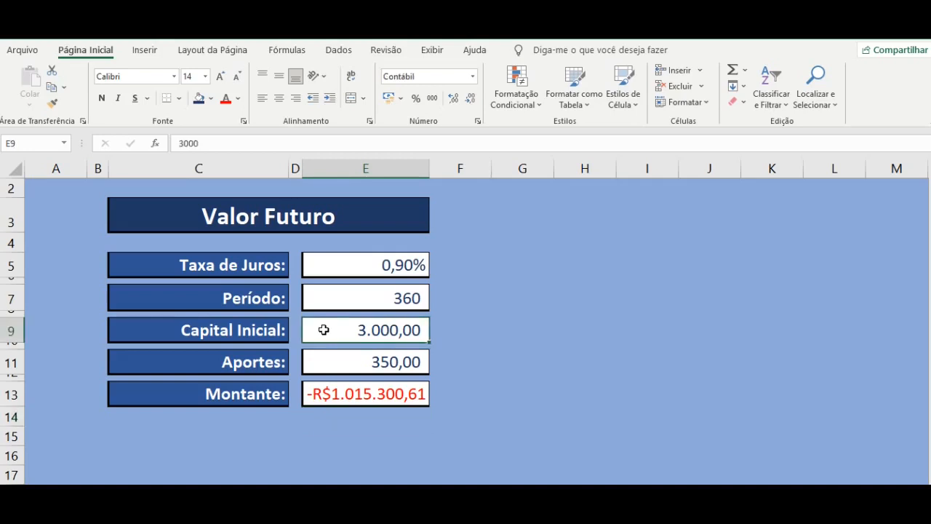
{"action": "left_click", "coordinate": [184, 142]}
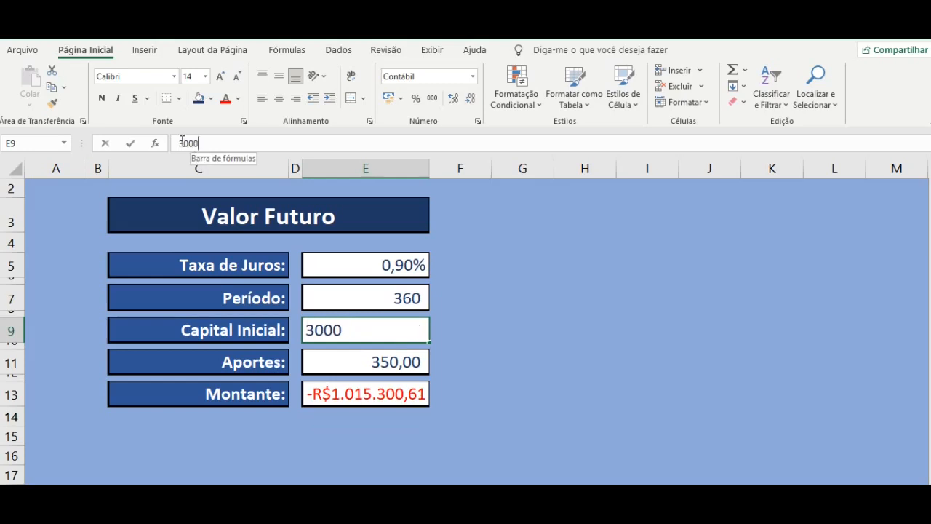
{"action": "type", "text": "-"}
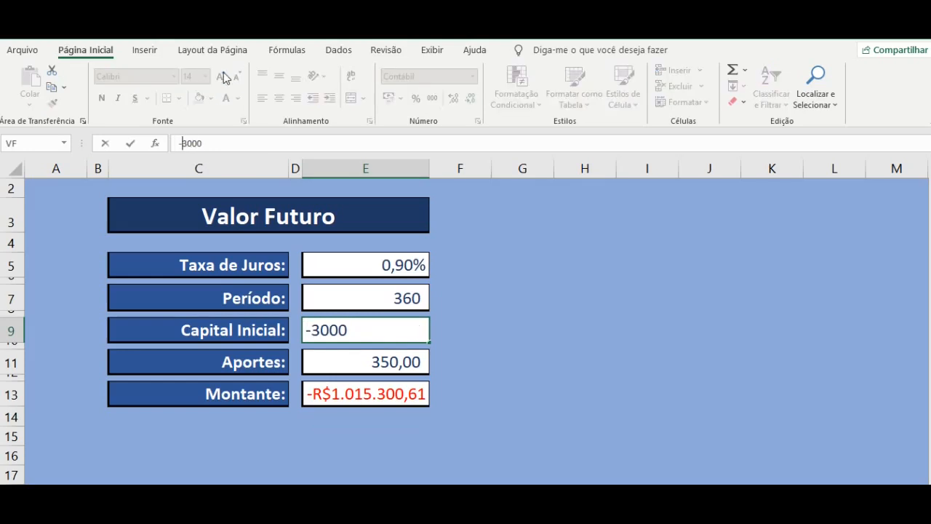
{"action": "key", "text": "Return"}
{"action": "key", "text": "Return"}
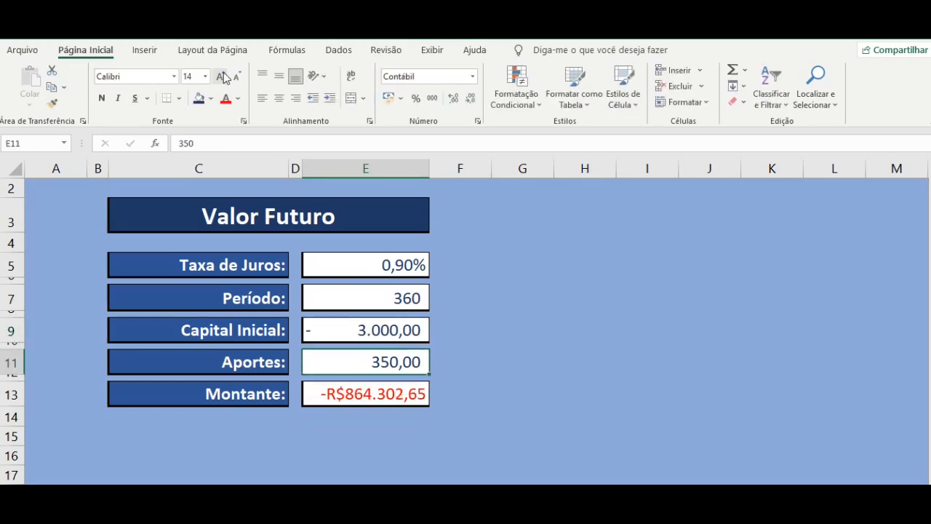
{"action": "left_click", "coordinate": [179, 143]}
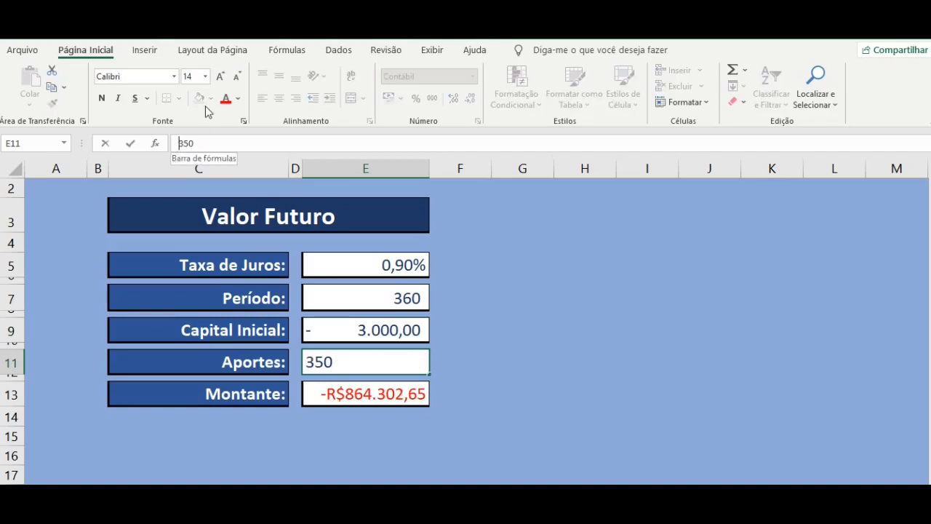
{"action": "type", "text": "-"}
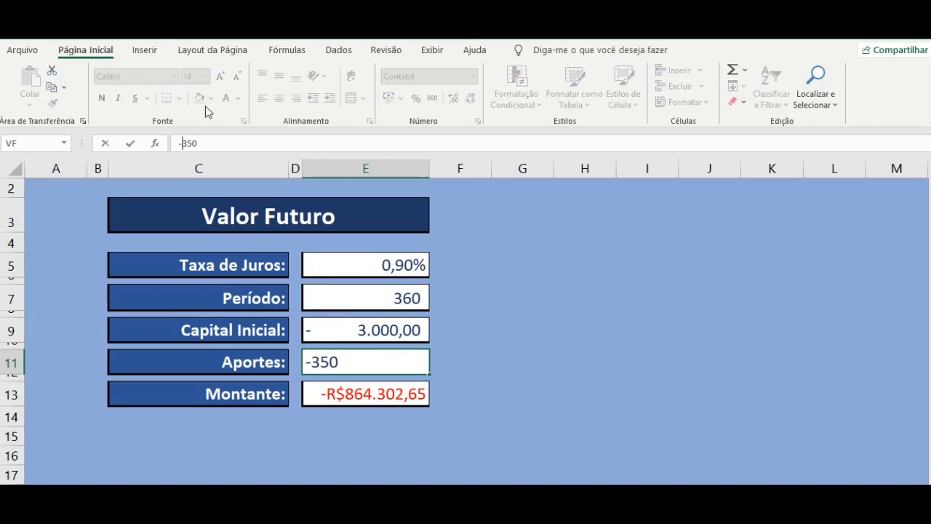
{"action": "key", "text": "Return"}
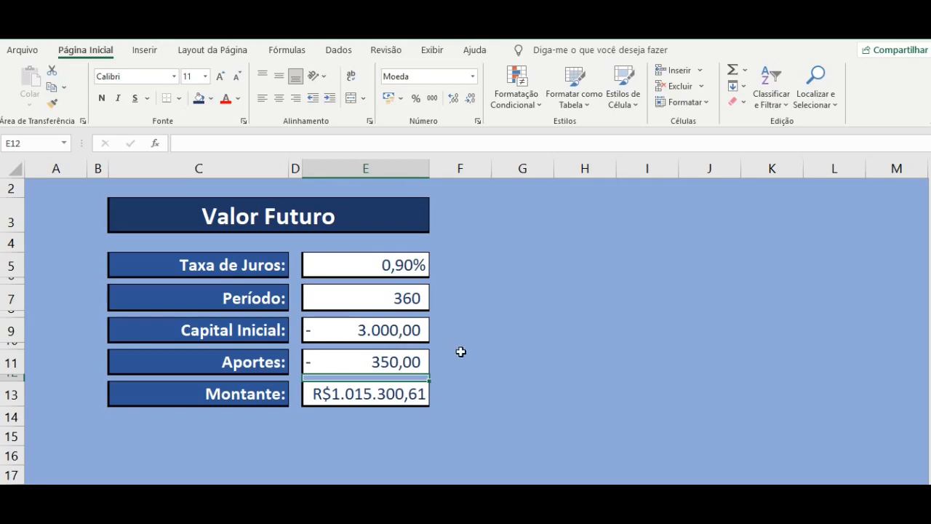
Negate the Montante formula in E13 so that it reads =-VF(E5;E7;E11;E9)
{"action": "left_click", "coordinate": [422, 365]}
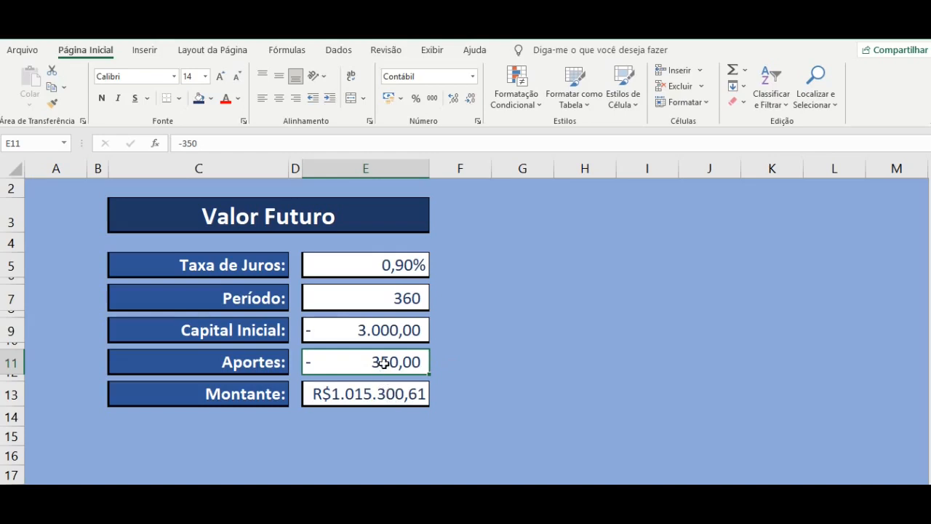
{"action": "left_click", "coordinate": [375, 393]}
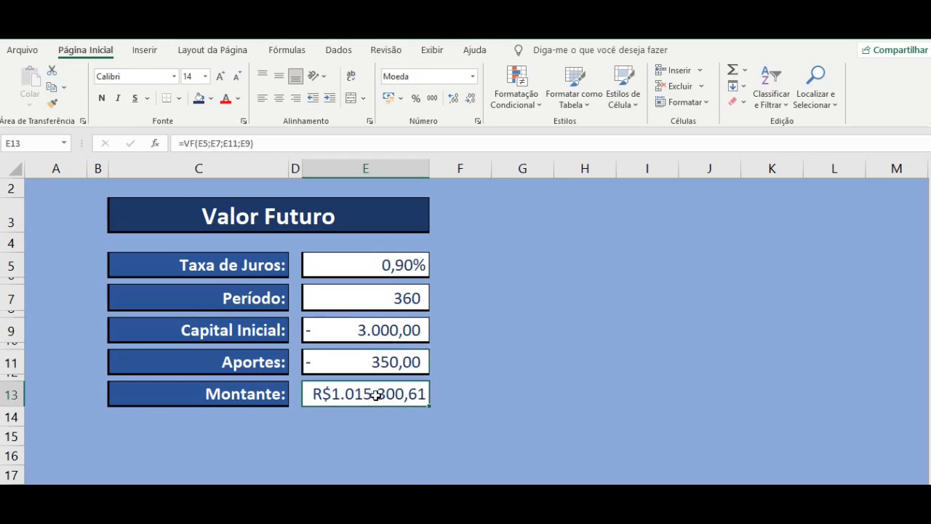
{"action": "left_click", "coordinate": [187, 144]}
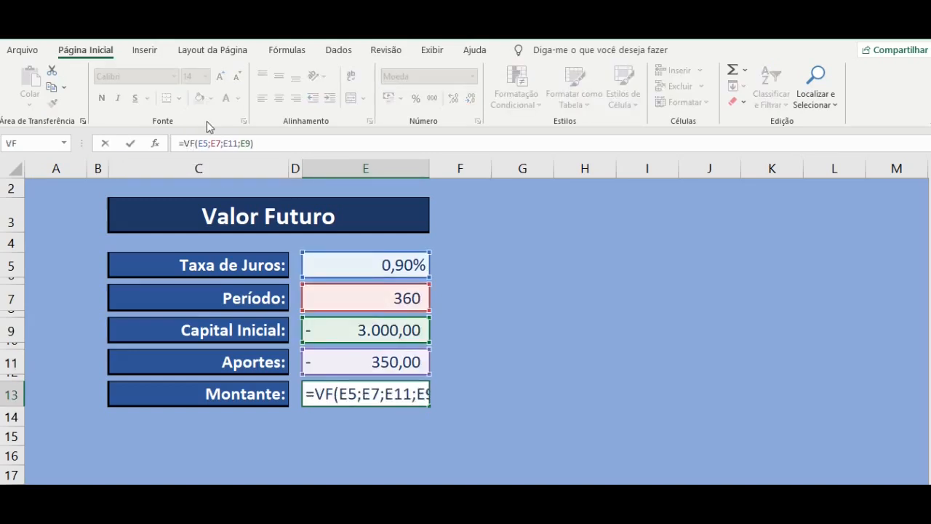
{"action": "type", "text": "-"}
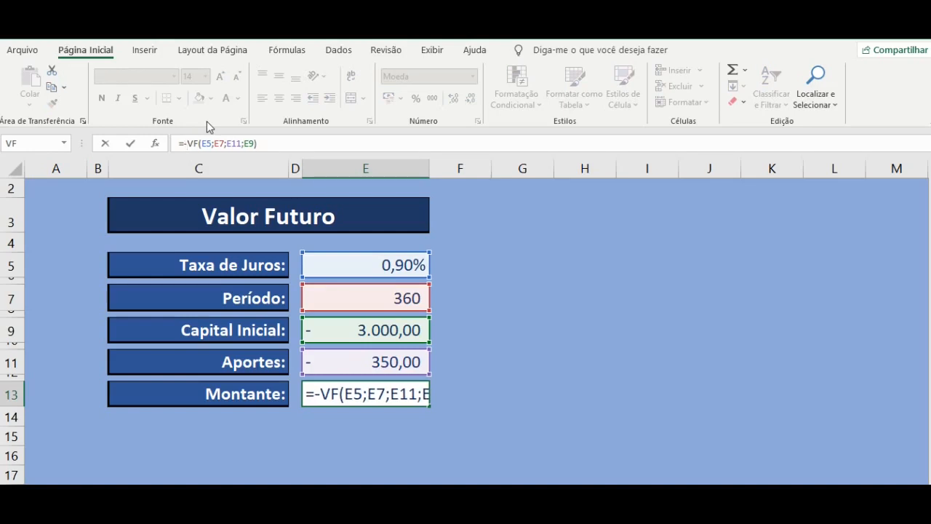
{"action": "key", "text": "Return"}
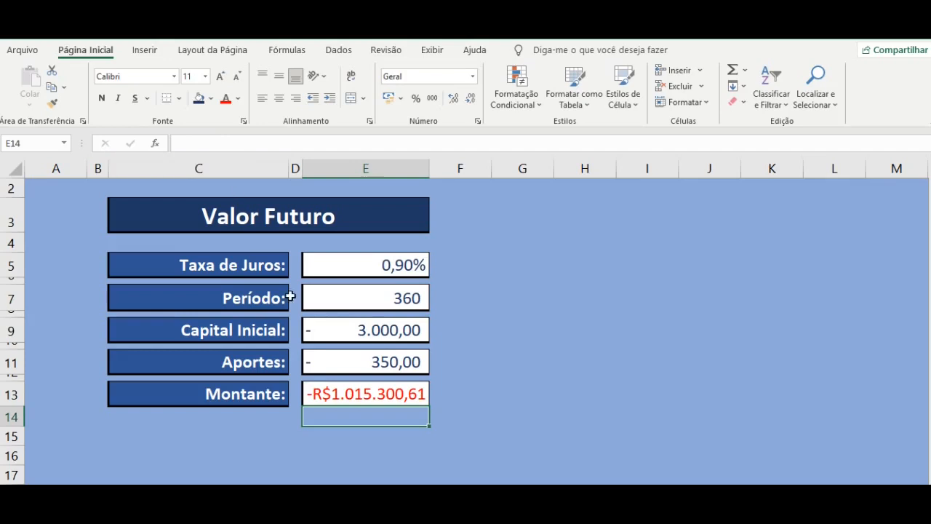
Remove the minus signs from the inputs, setting Capital Inicial to 3000 and Aportes to 350
{"action": "left_click", "coordinate": [326, 329]}
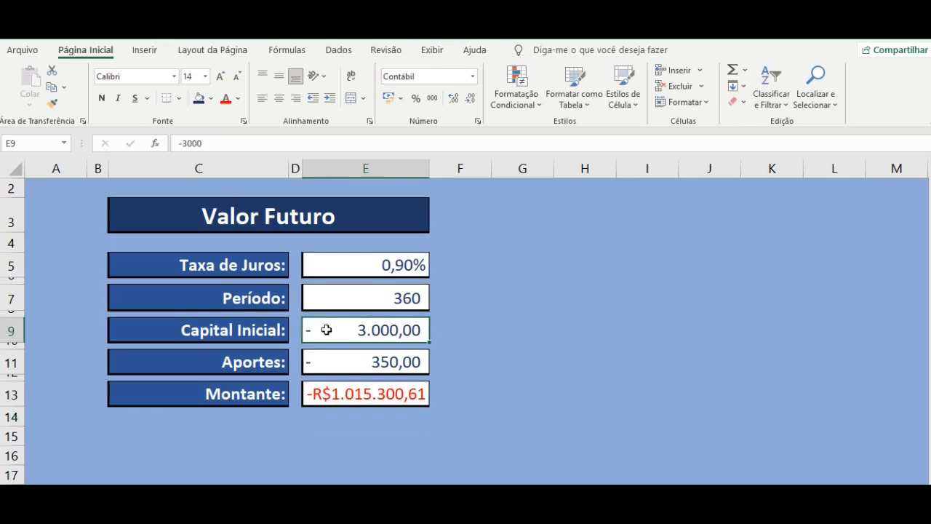
{"action": "left_click", "coordinate": [181, 143]}
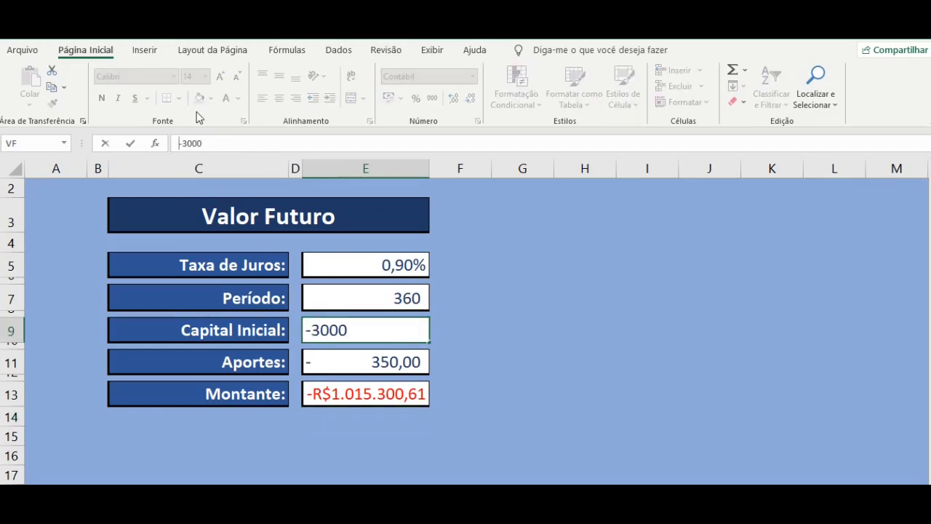
{"action": "key", "text": "Delete"}
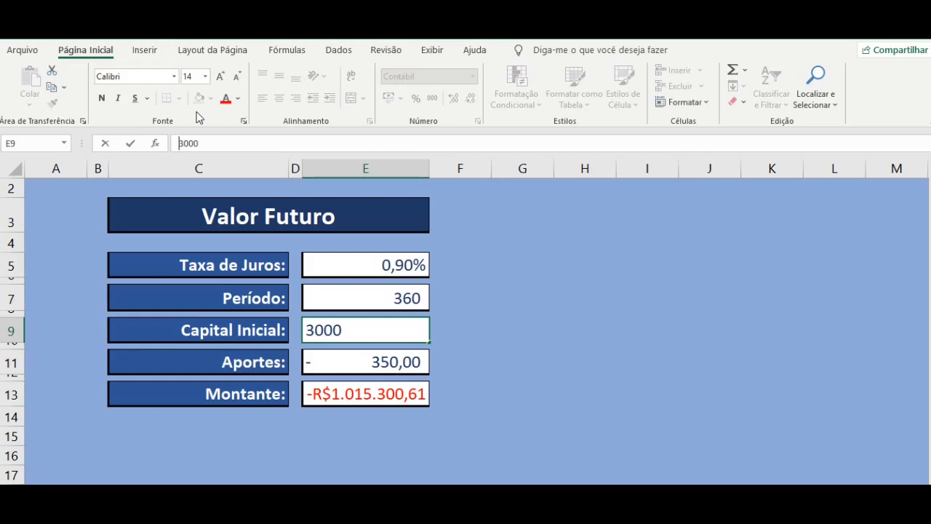
{"action": "key", "text": "Return"}
{"action": "key", "text": "Down"}
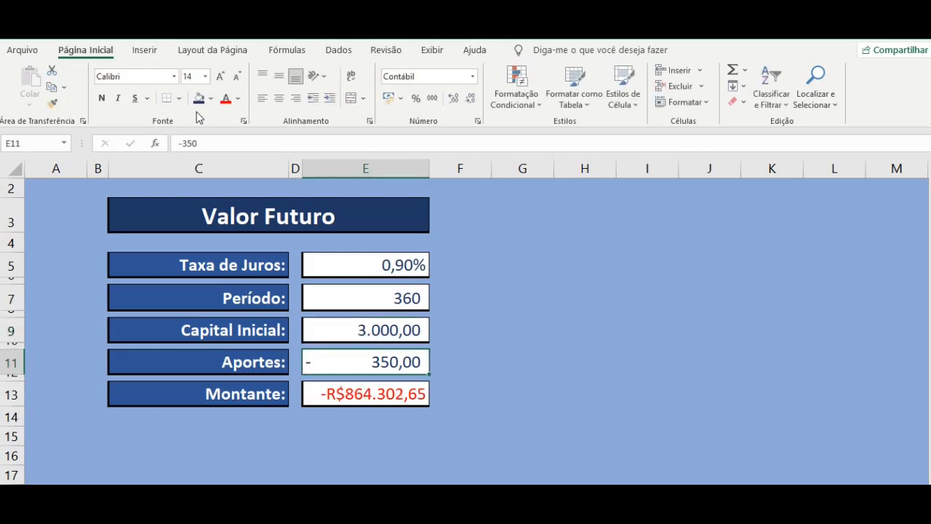
{"action": "left_click", "coordinate": [182, 142]}
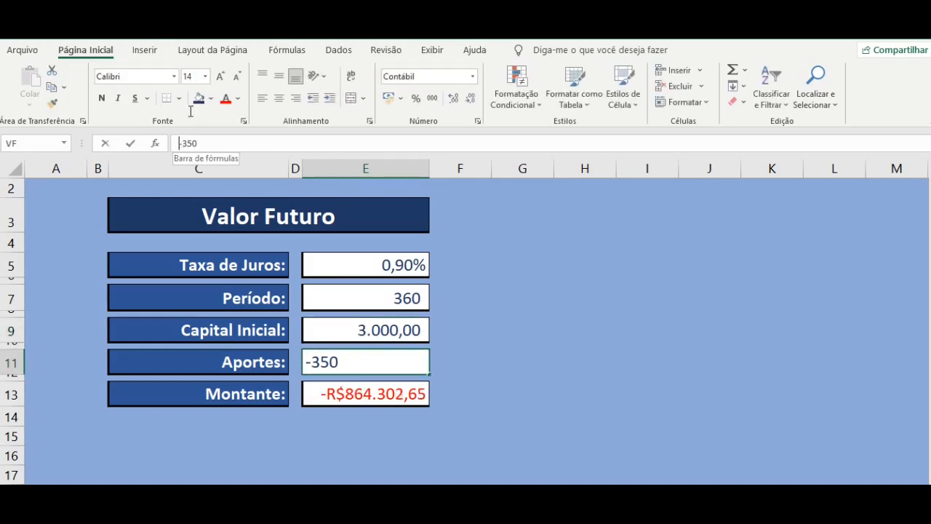
{"action": "key", "text": "BackSpace"}
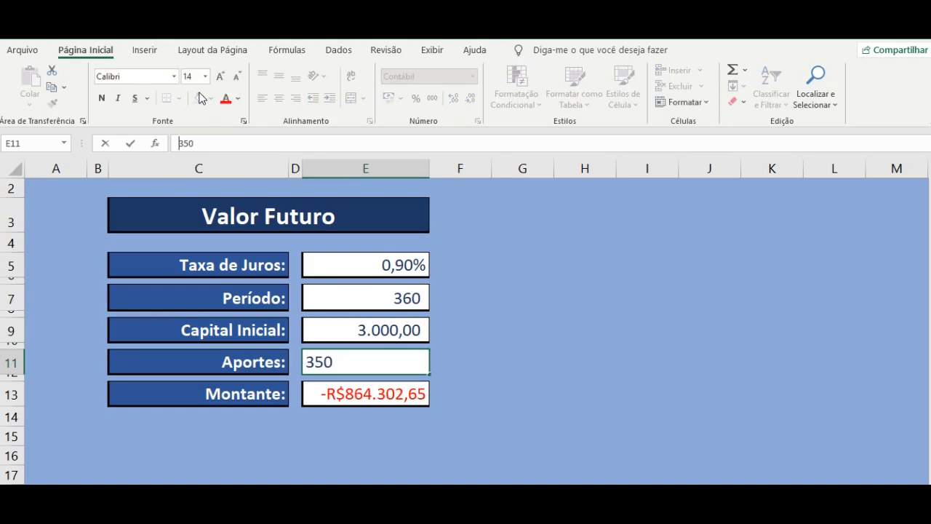
{"action": "key", "text": "Return"}
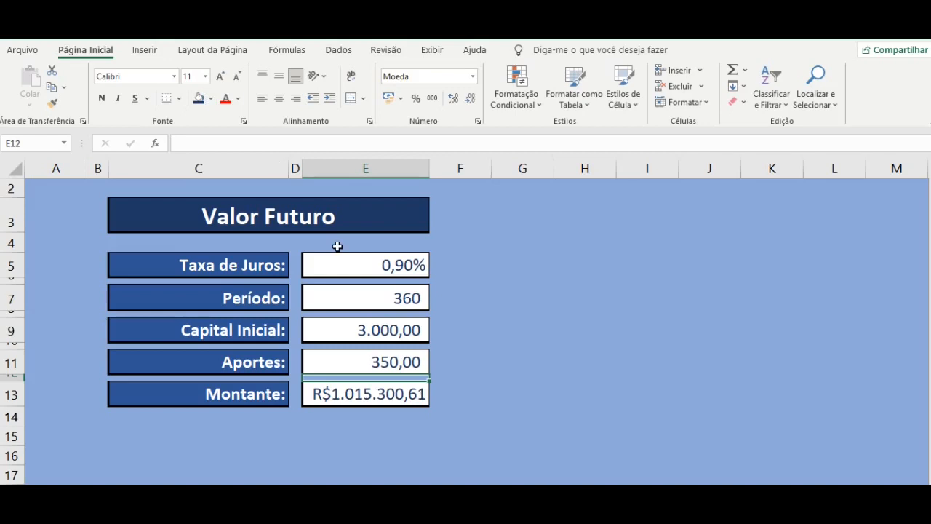
{"action": "left_click", "coordinate": [467, 287]}
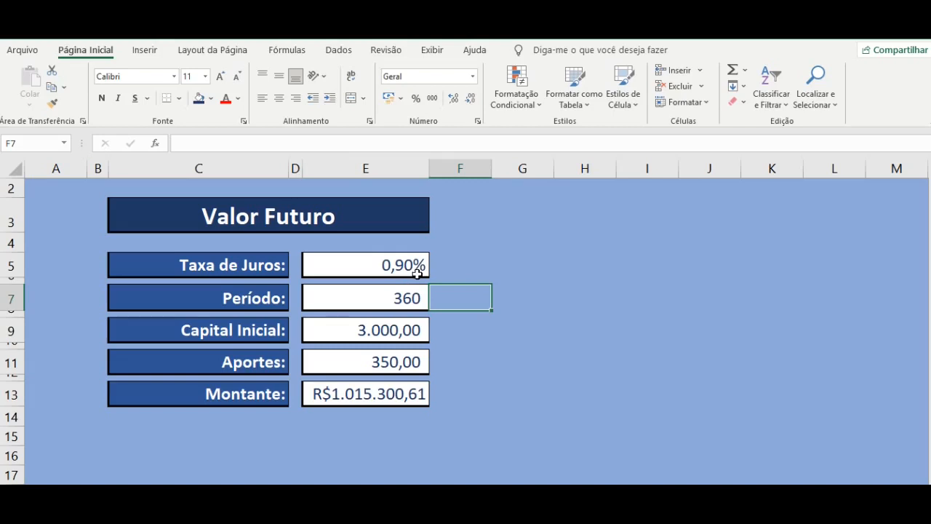
{"action": "left_click", "coordinate": [418, 296]}
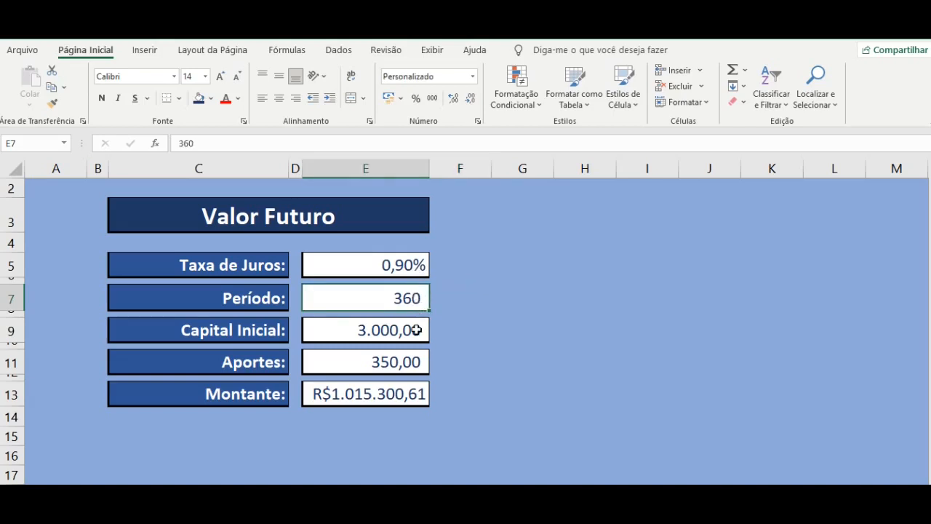
{"action": "left_click", "coordinate": [416, 329]}
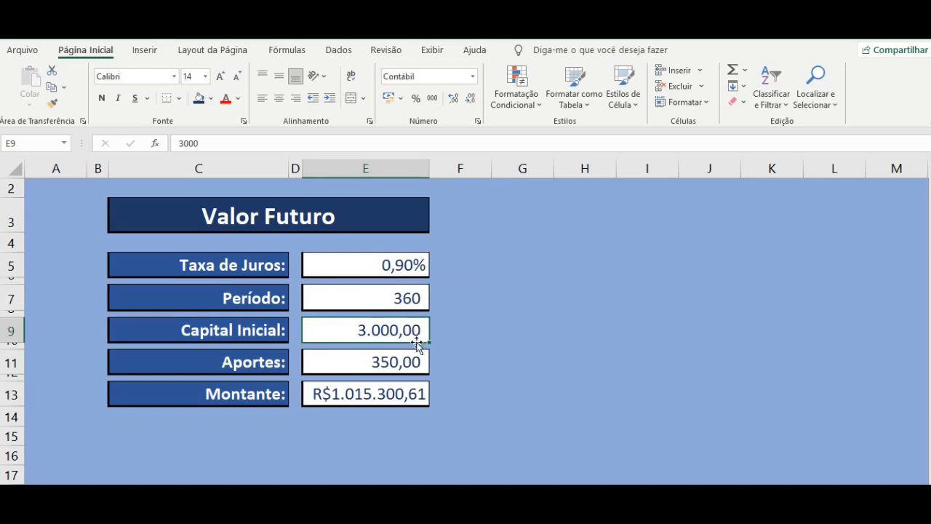
{"action": "left_click", "coordinate": [416, 360]}
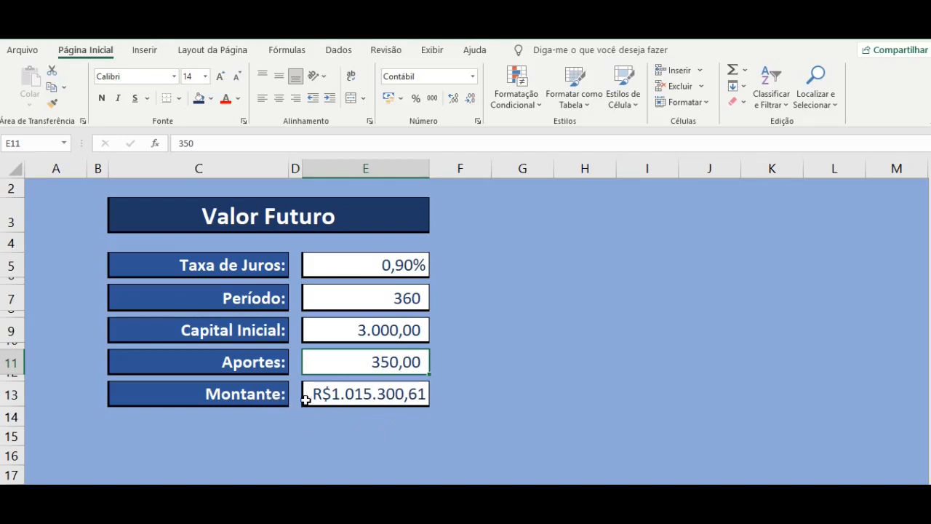
{"action": "left_click", "coordinate": [425, 425]}
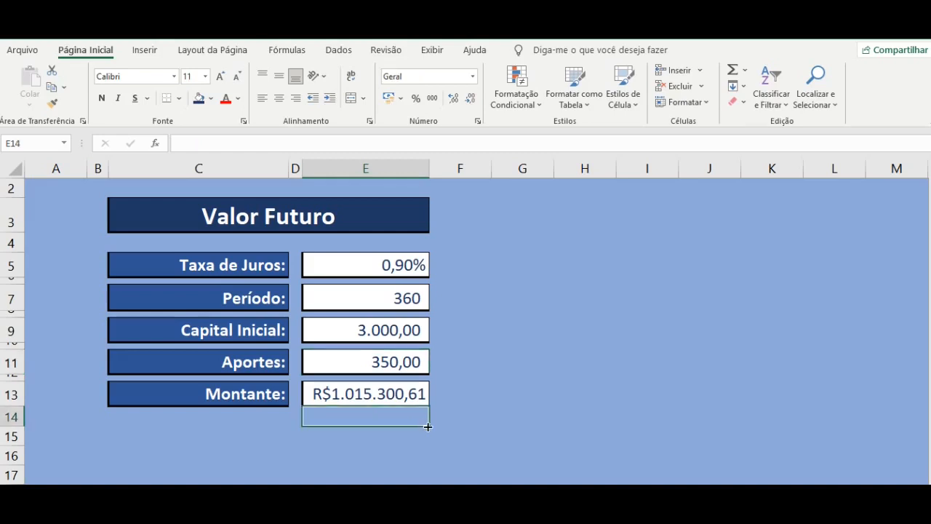
{"action": "left_click", "coordinate": [498, 353]}
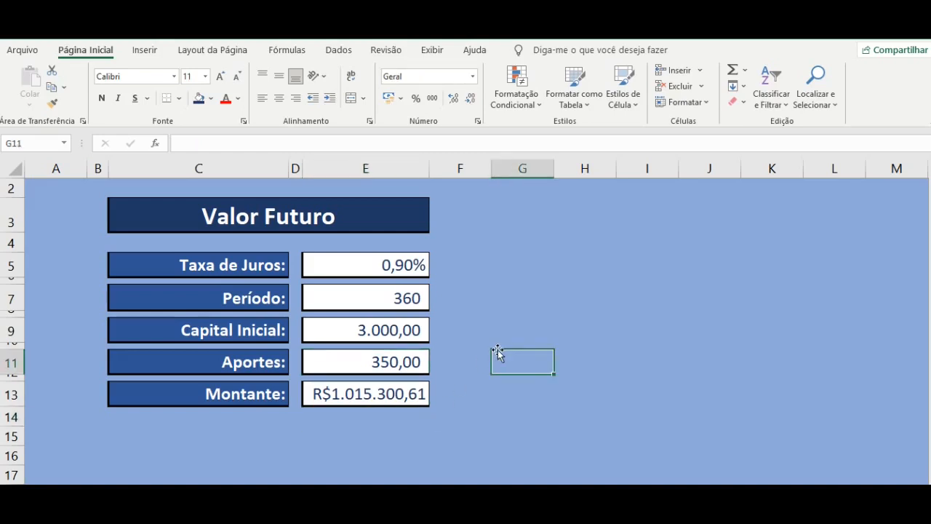